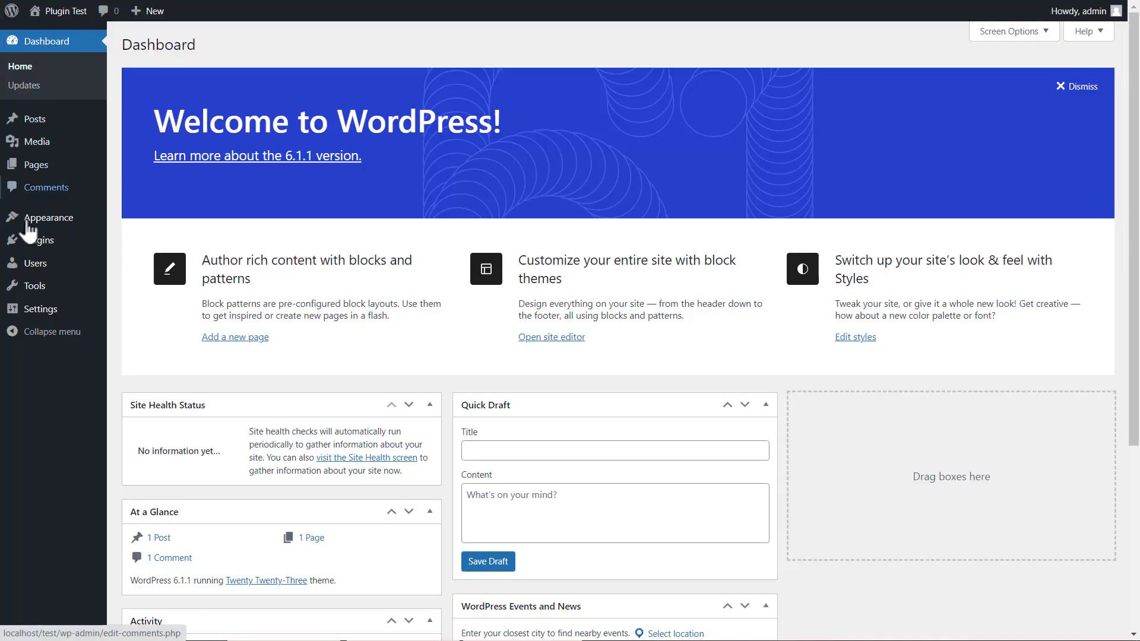
# Search 'coming soon webenvo', then install and activate the Coming Soon Maintenance Mode plugin.
pyautogui.moveTo(32, 240)
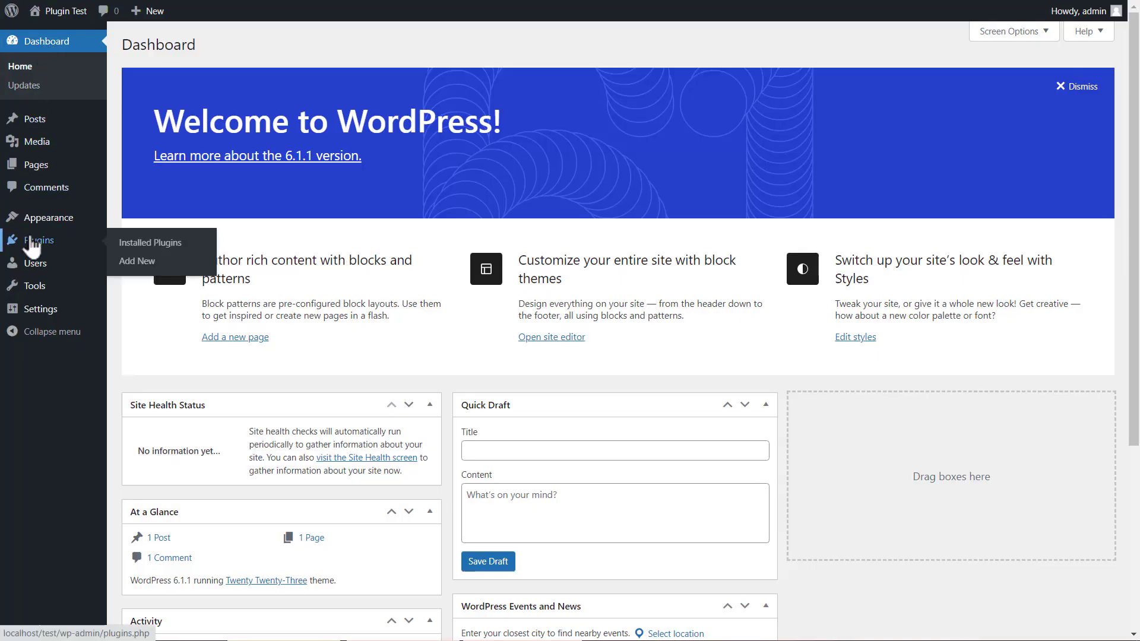
pyautogui.click(136, 264)
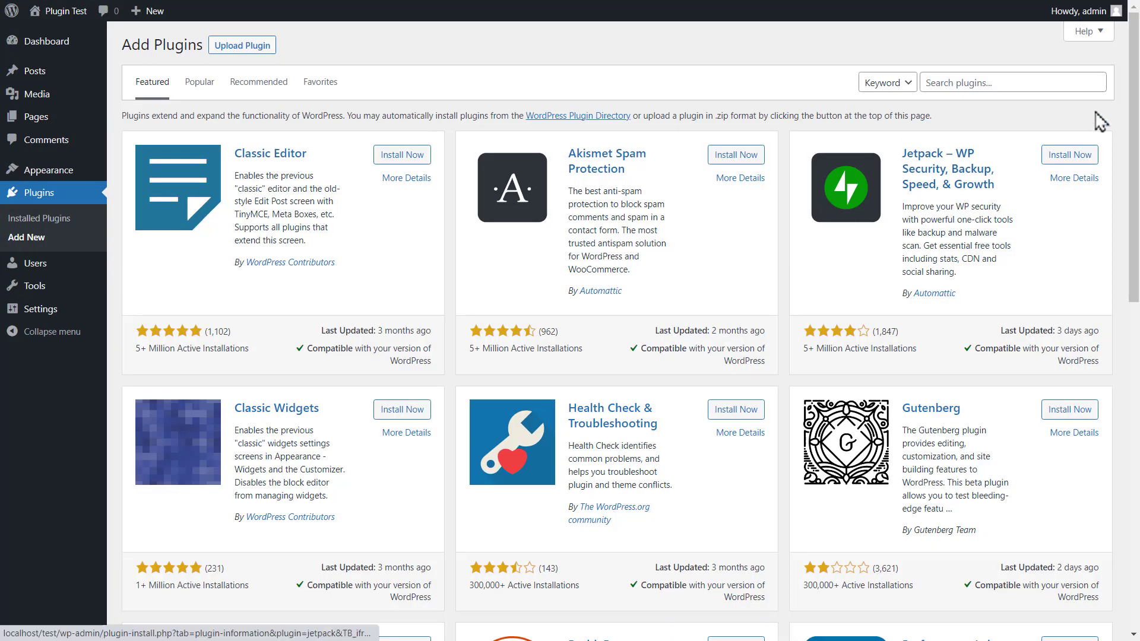
pyautogui.click(1070, 83)
pyautogui.write('coming ')
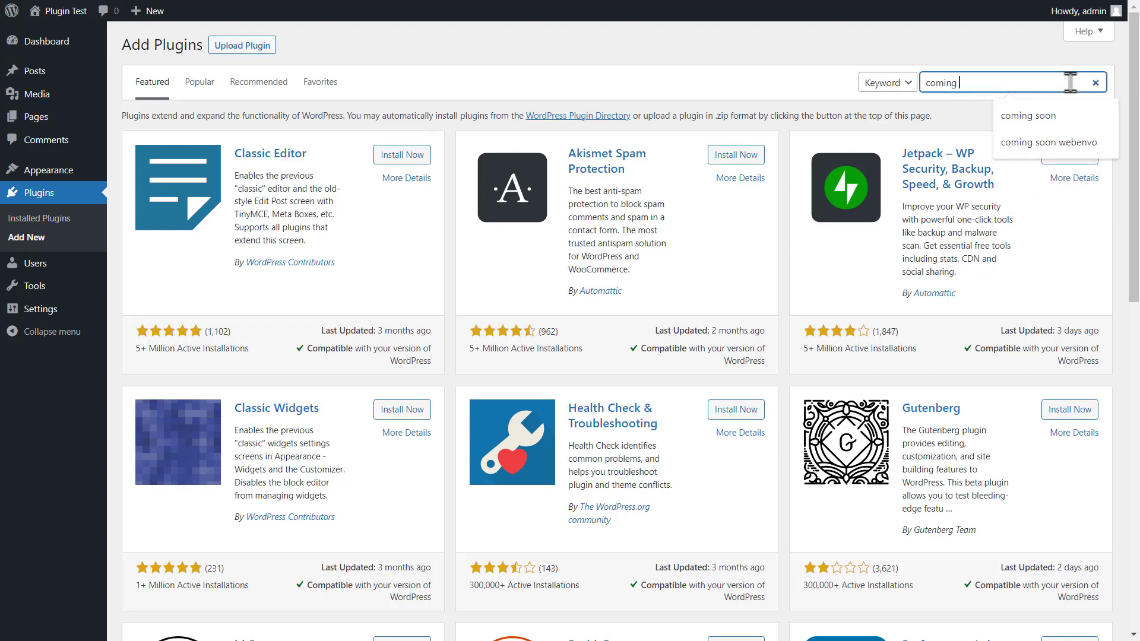
pyautogui.write('soon webenvo')
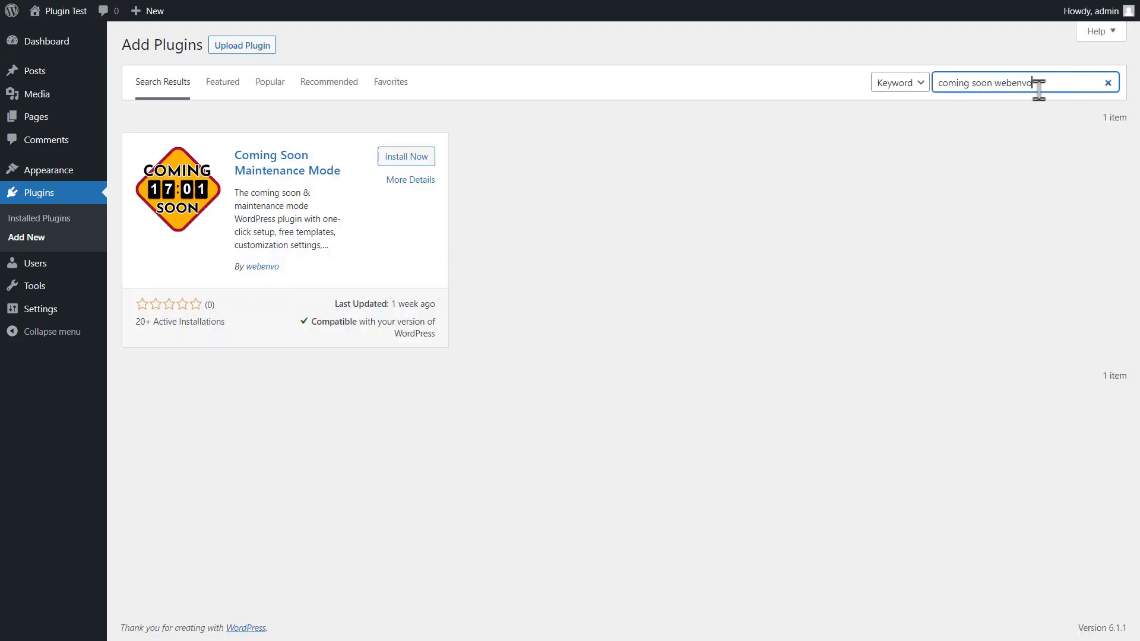
pyautogui.click(406, 159)
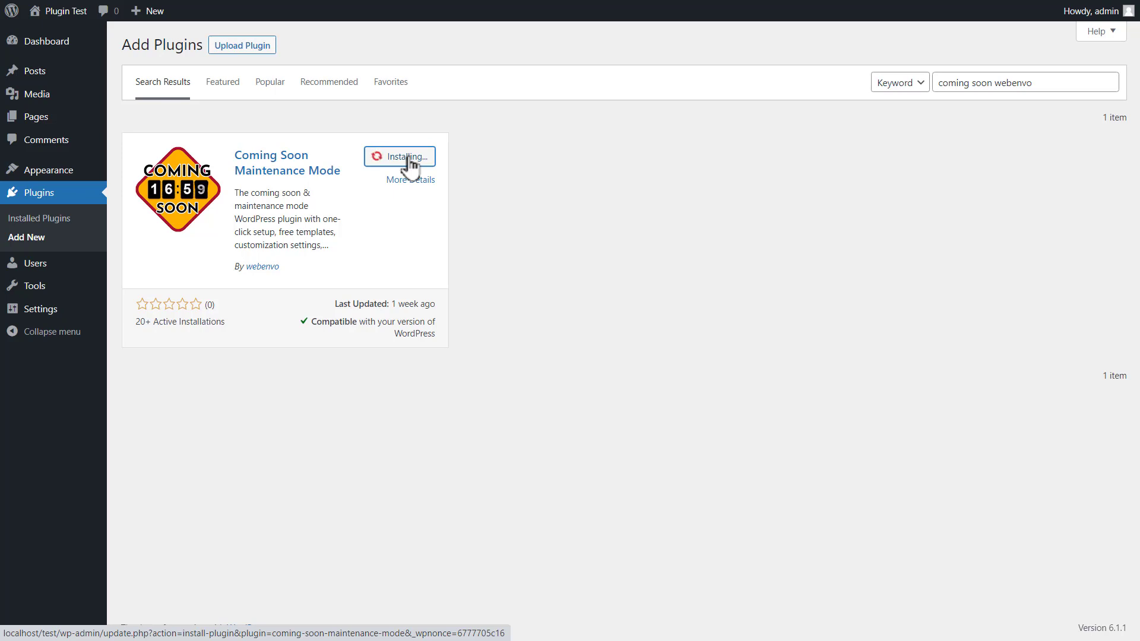
pyautogui.click(411, 161)
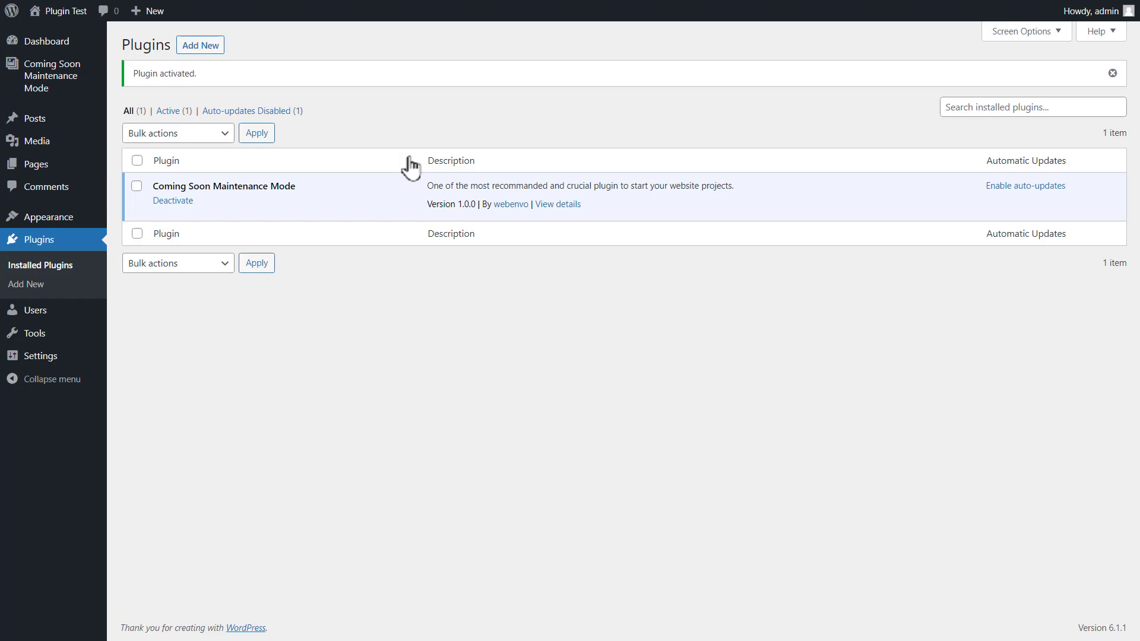
# Change the plugin's Website Mode from Live to Coming Soon and save.
pyautogui.click(35, 74)
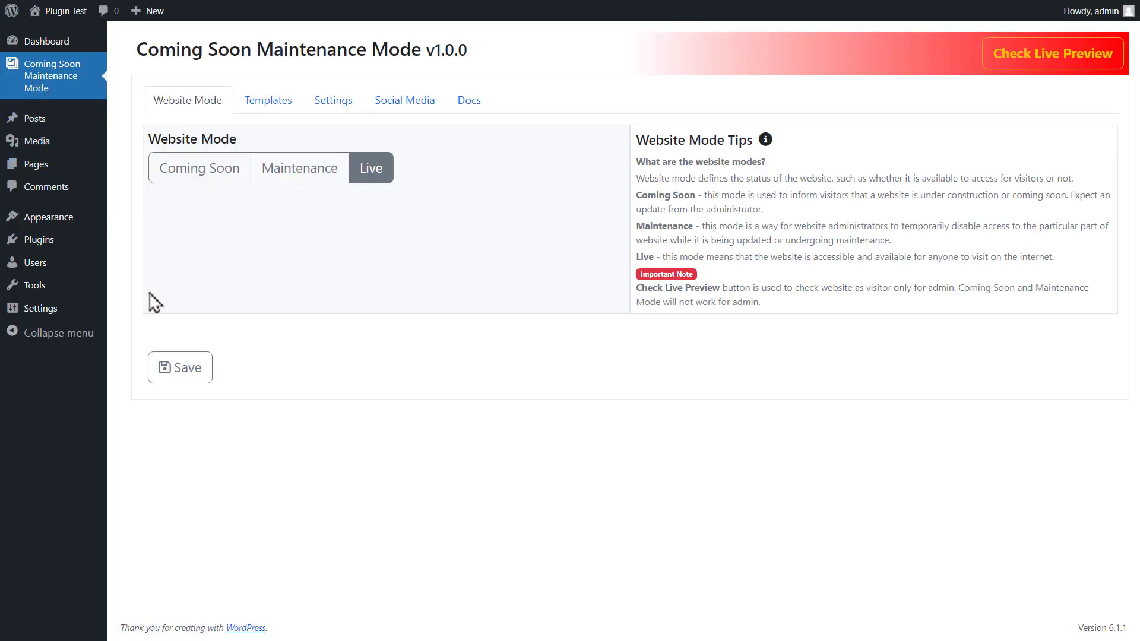
pyautogui.click(189, 373)
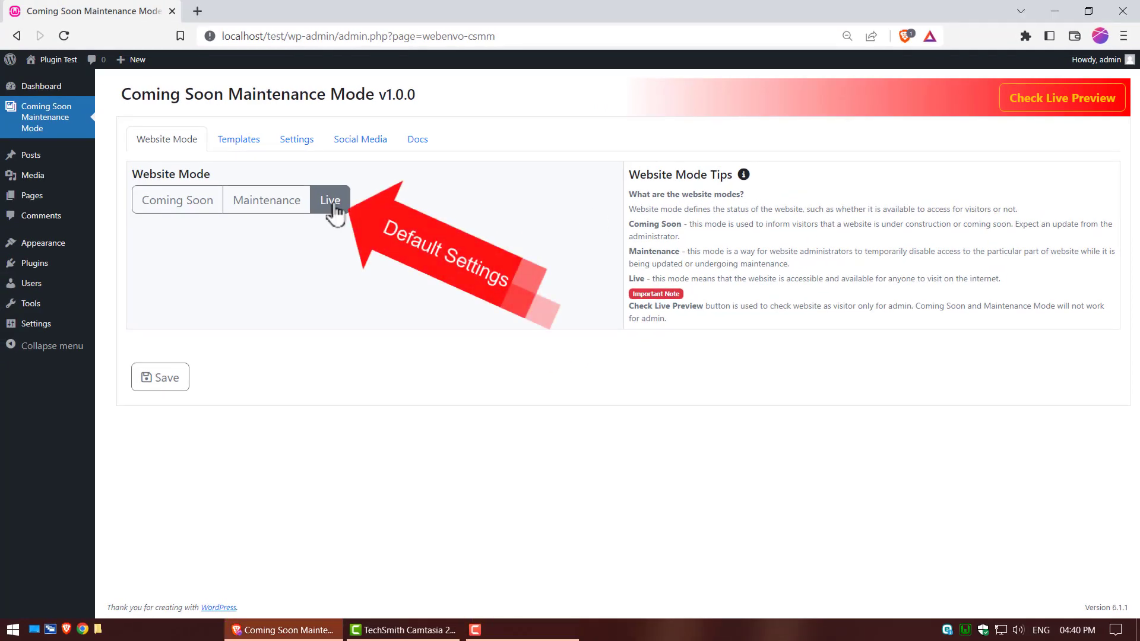
pyautogui.click(267, 202)
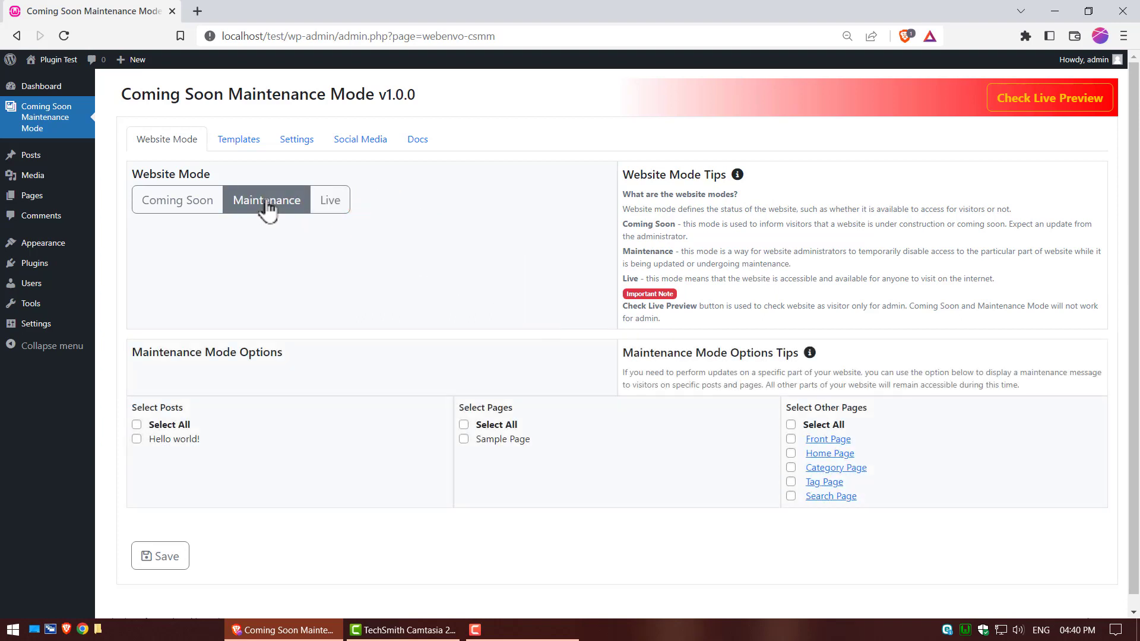
pyautogui.click(176, 202)
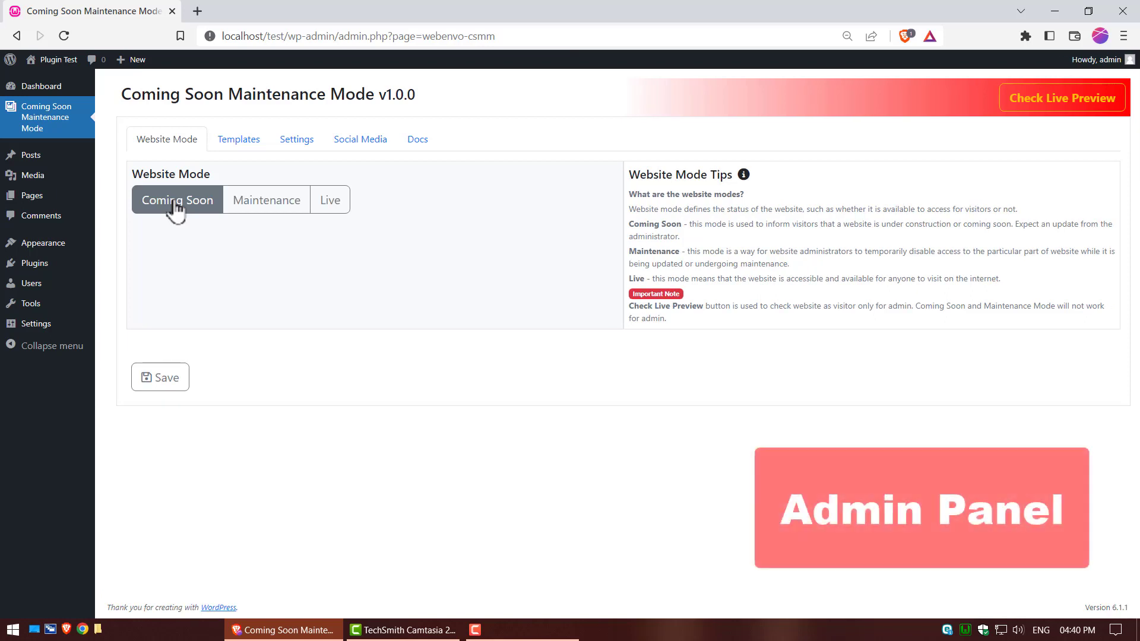
pyautogui.click(159, 386)
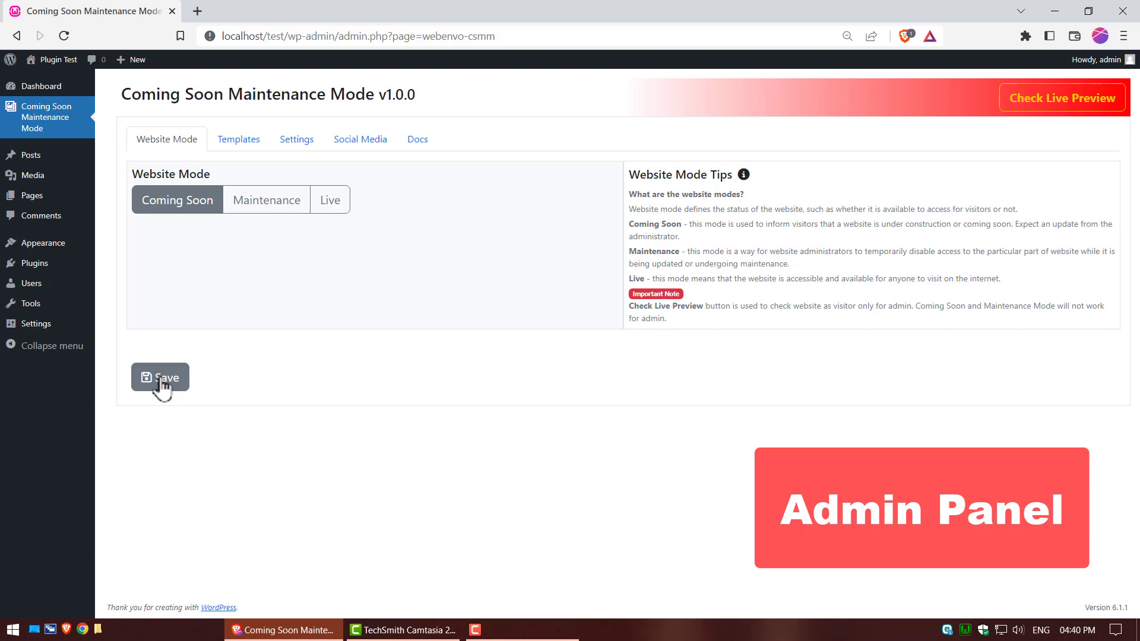
# View the Sample Page from the All Pages list on the live site.
pyautogui.moveTo(35, 199)
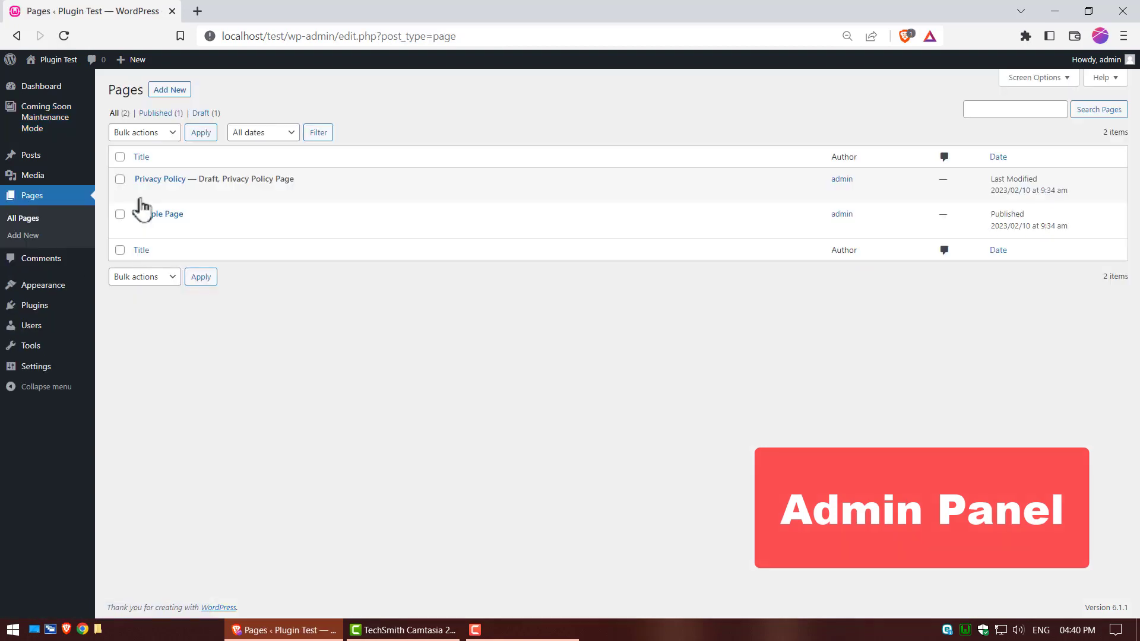
pyautogui.moveTo(163, 220)
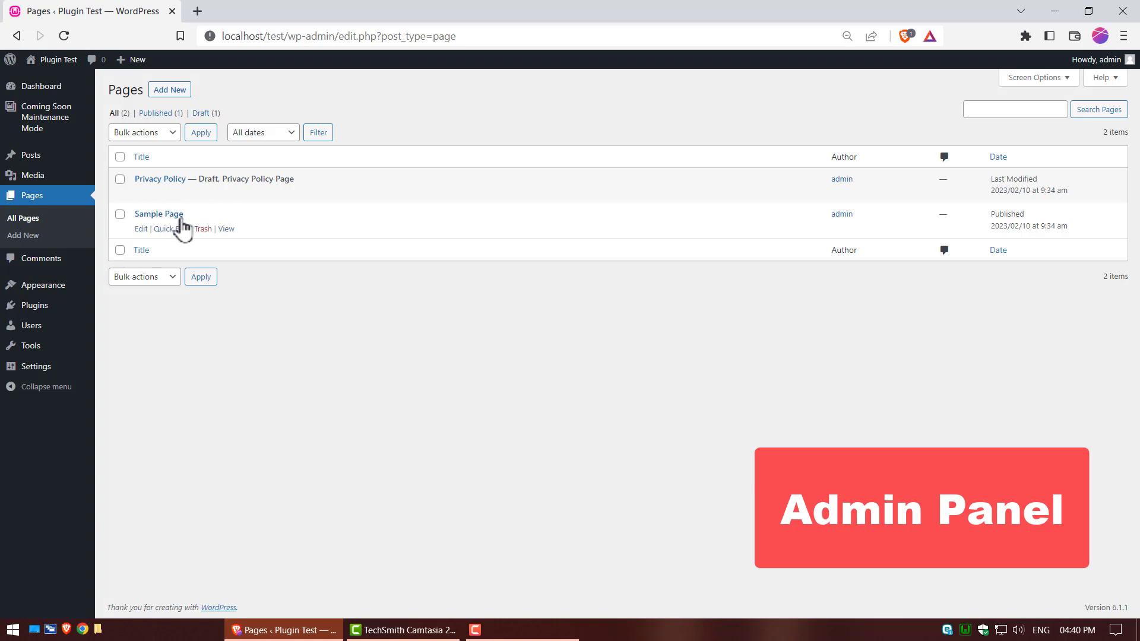
pyautogui.click(226, 231)
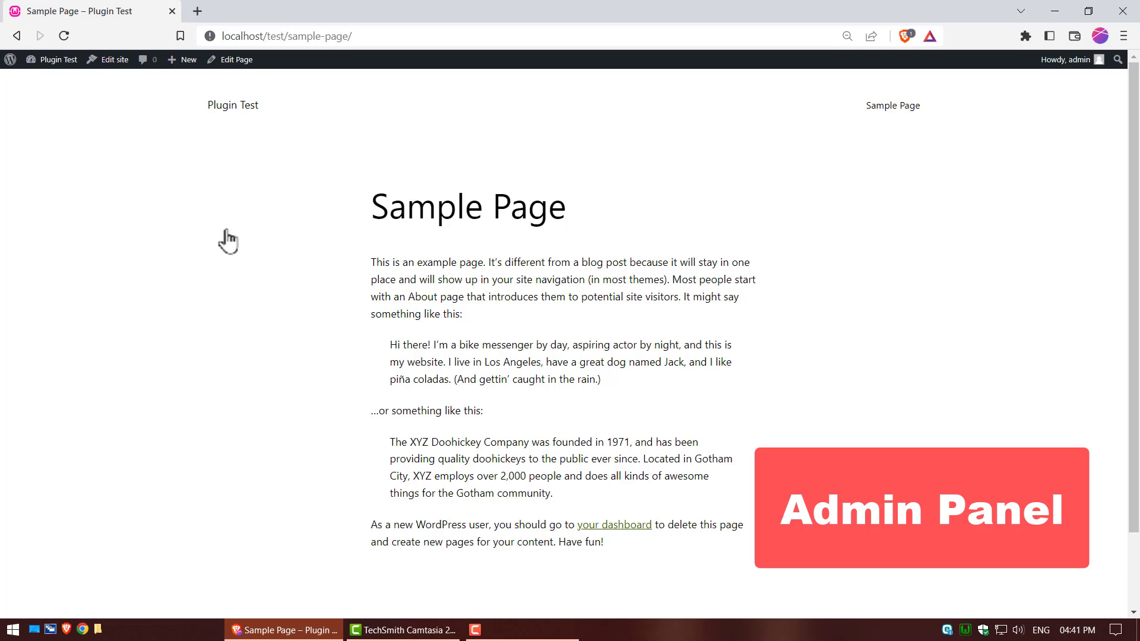
# Copy the Sample Page's full web address from the address bar.
pyautogui.click(373, 33)
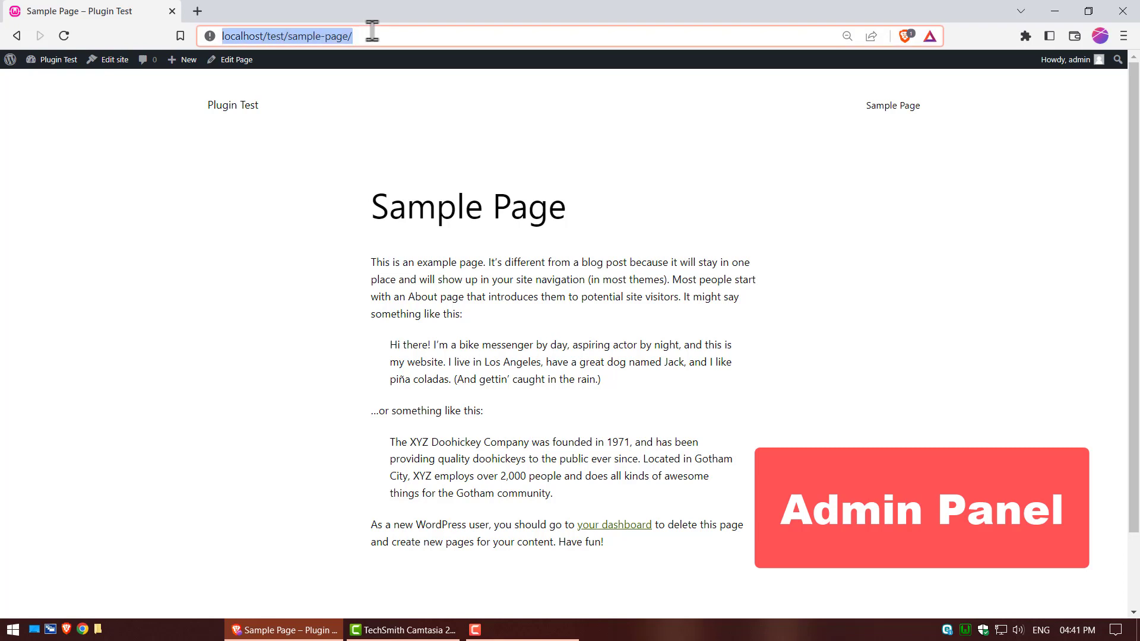
pyautogui.rightClick(344, 37)
pyautogui.click(399, 116)
# Load the copied Sample Page address in a fresh Chrome window as a visitor.
pyautogui.click(83, 629)
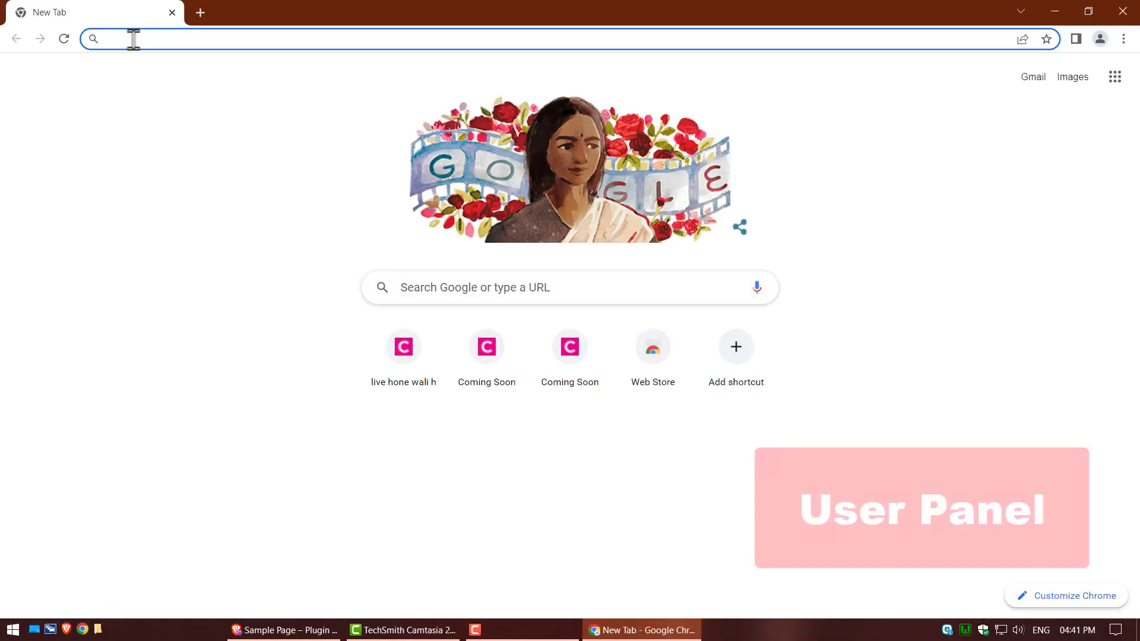
pyautogui.rightClick(134, 39)
pyautogui.click(176, 133)
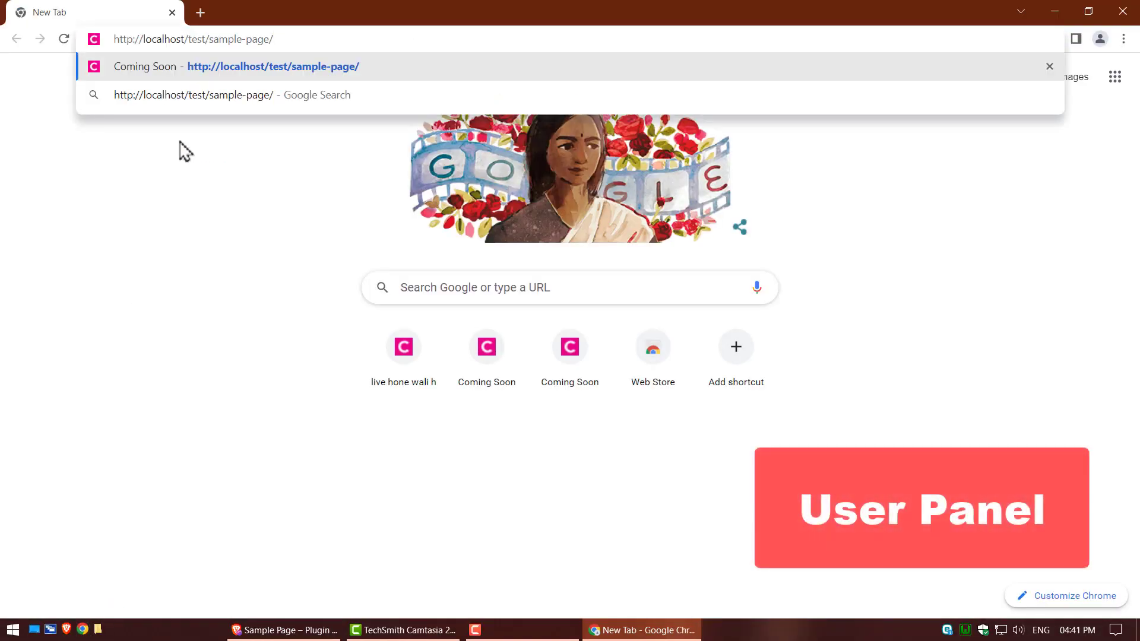
pyautogui.press('Return')
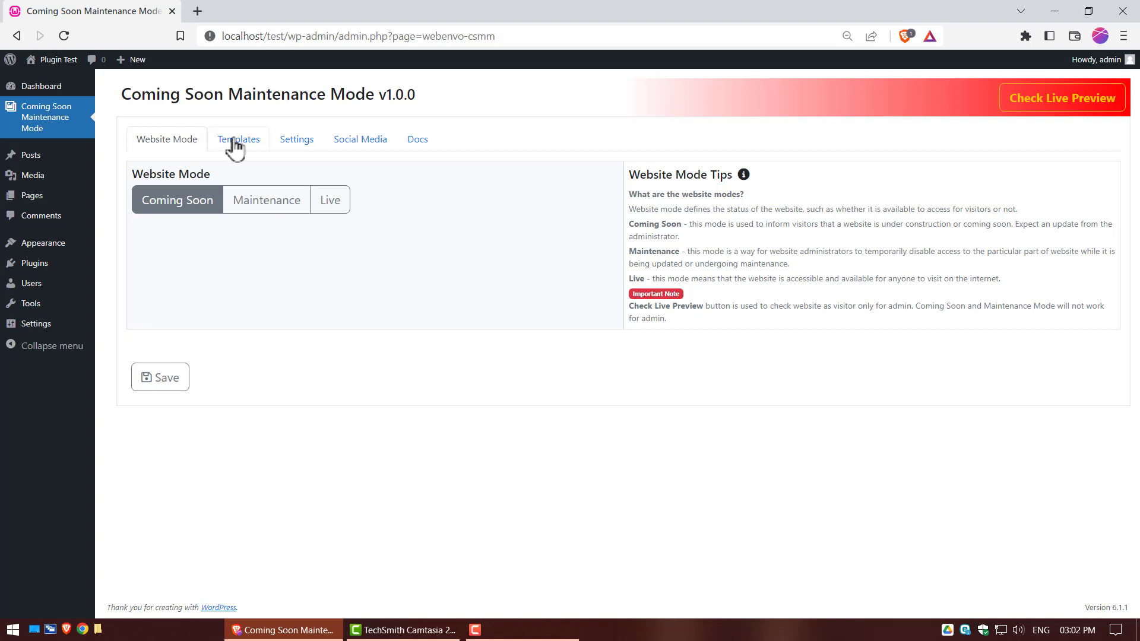
# Activate Template 4 from the plugin's templates gallery for the Coming Soon page.
pyautogui.click(236, 143)
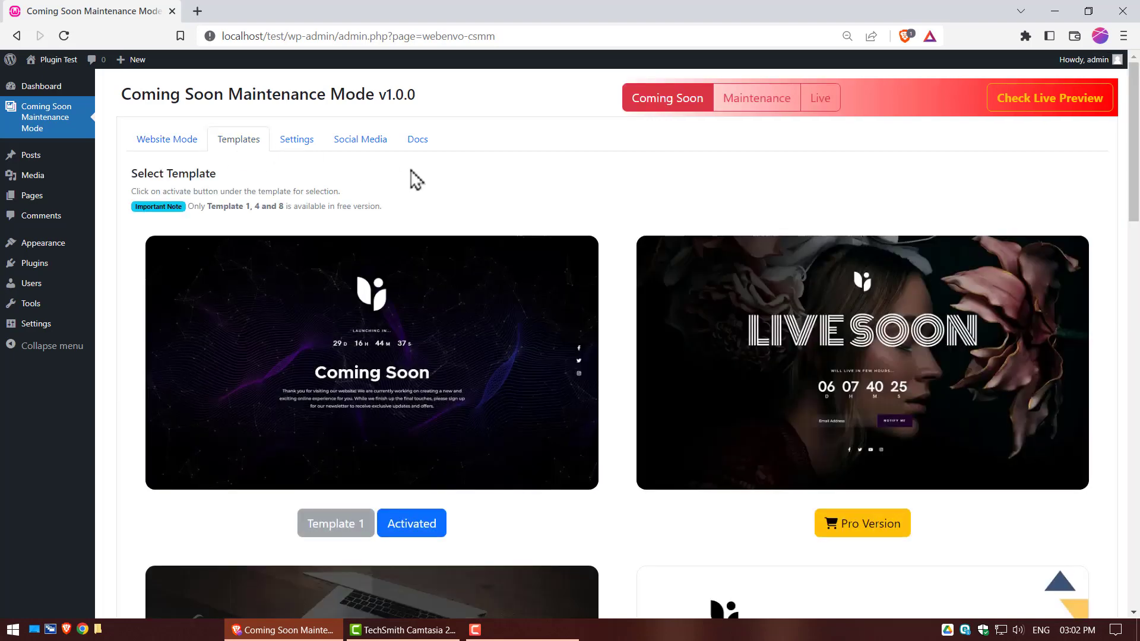
pyautogui.middleClick(615, 256)
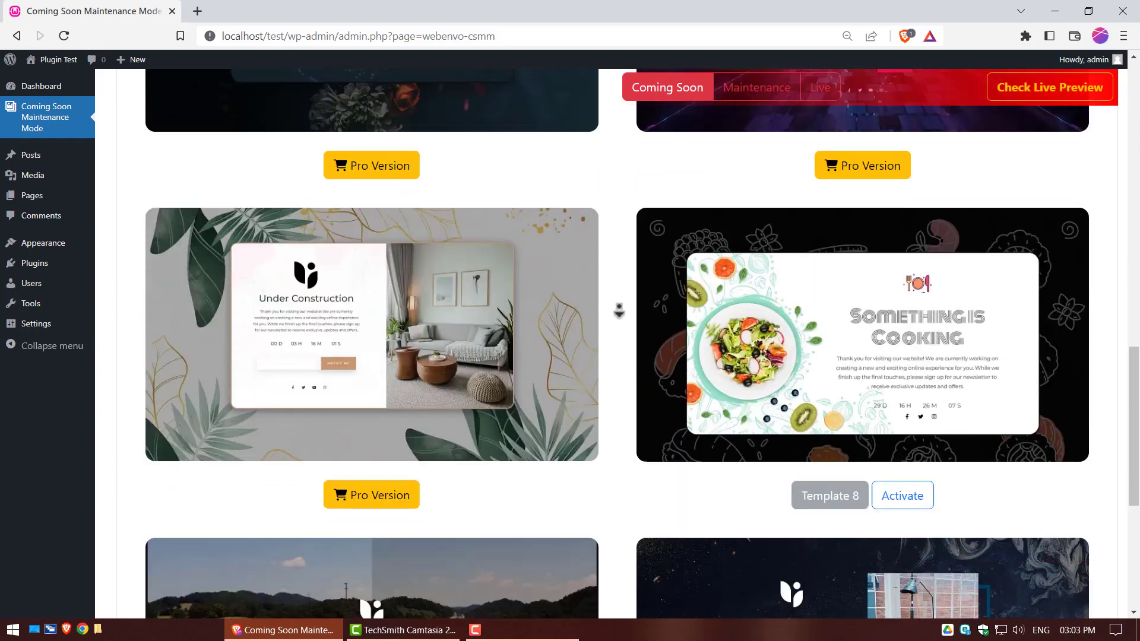
pyautogui.scroll(-5, 618, 310)
pyautogui.scroll(10, 618, 214)
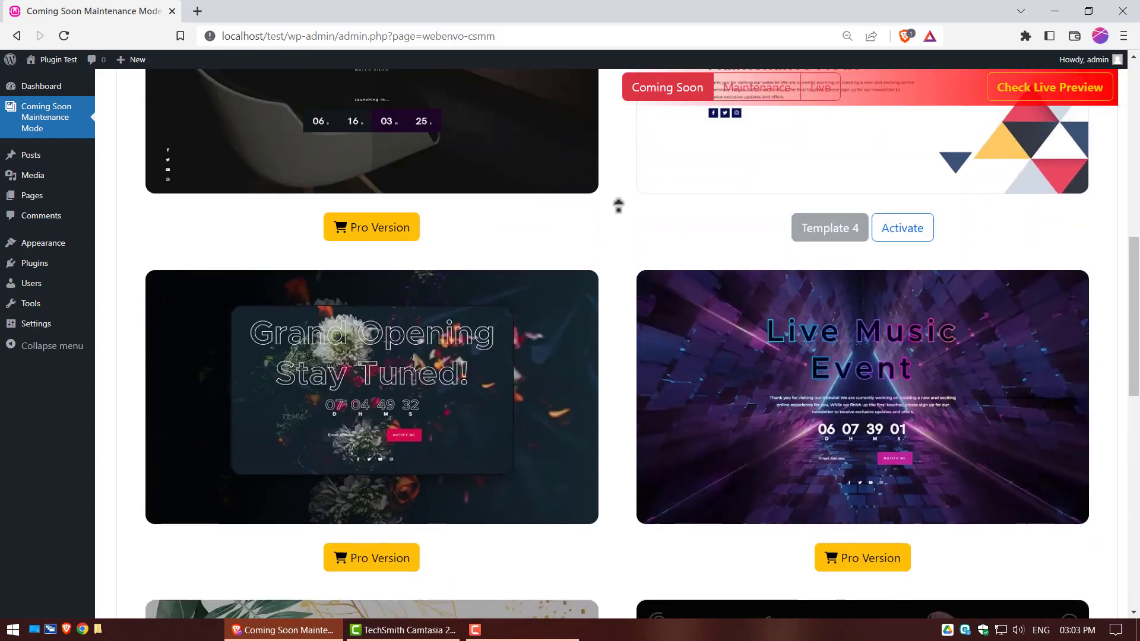
pyautogui.scroll(4, 619, 225)
pyautogui.middleClick(624, 259)
pyautogui.click(903, 444)
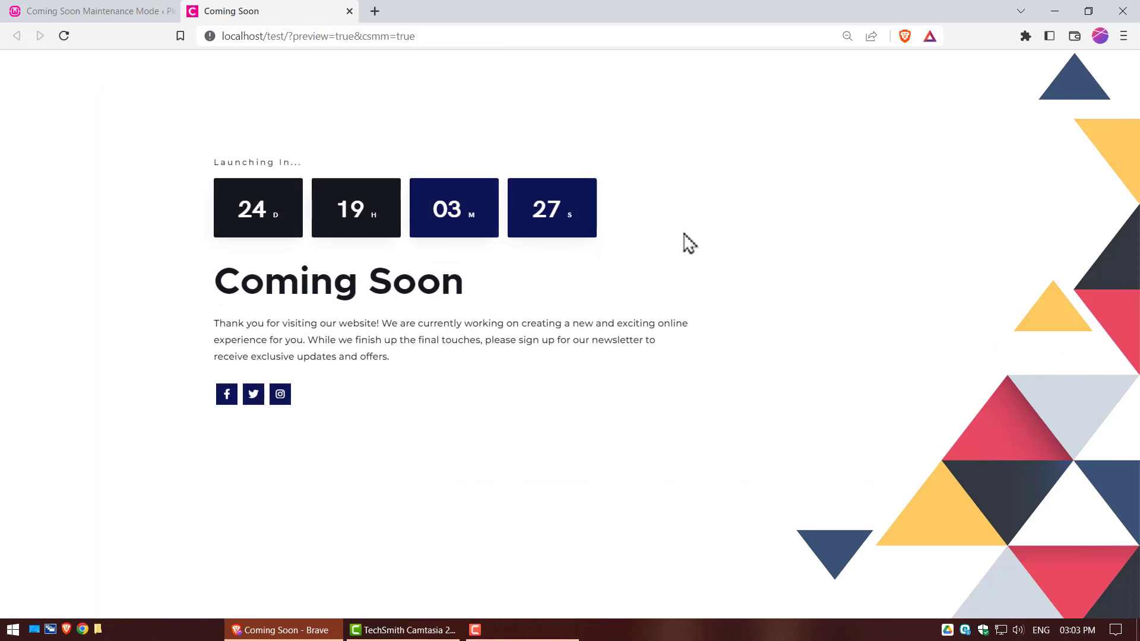
pyautogui.click(114, 16)
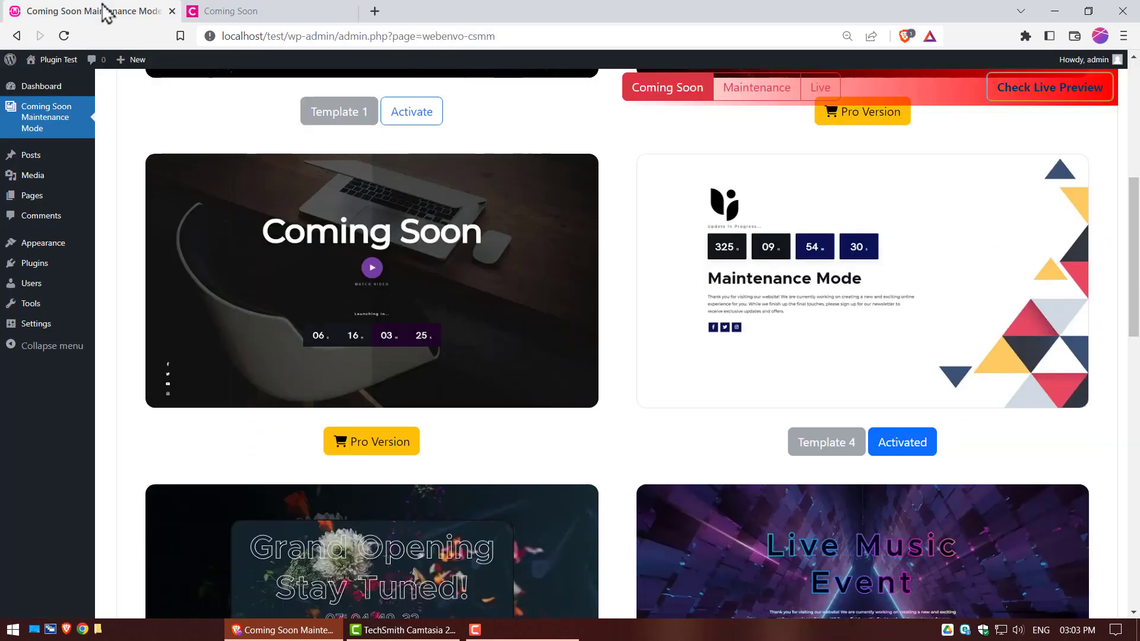
pyautogui.moveTo(1136, 295); pyautogui.dragTo(1136, 178)
# Set webenvo-logo-1.png from the Media Library as the Coming Soon page logo.
pyautogui.click(296, 142)
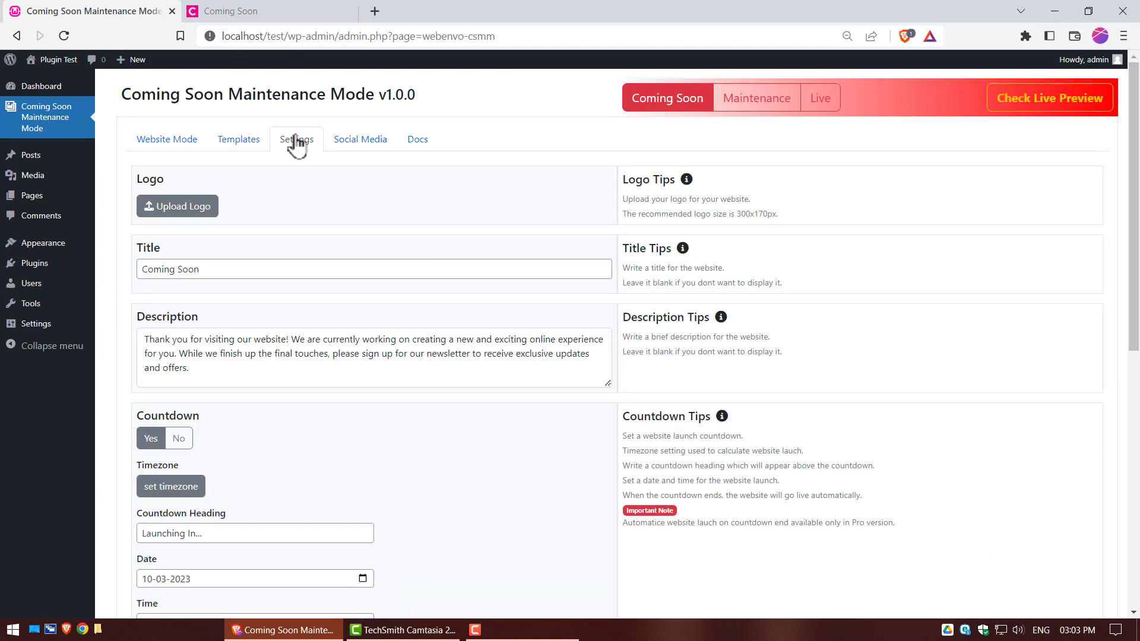
pyautogui.click(186, 209)
pyautogui.click(59, 225)
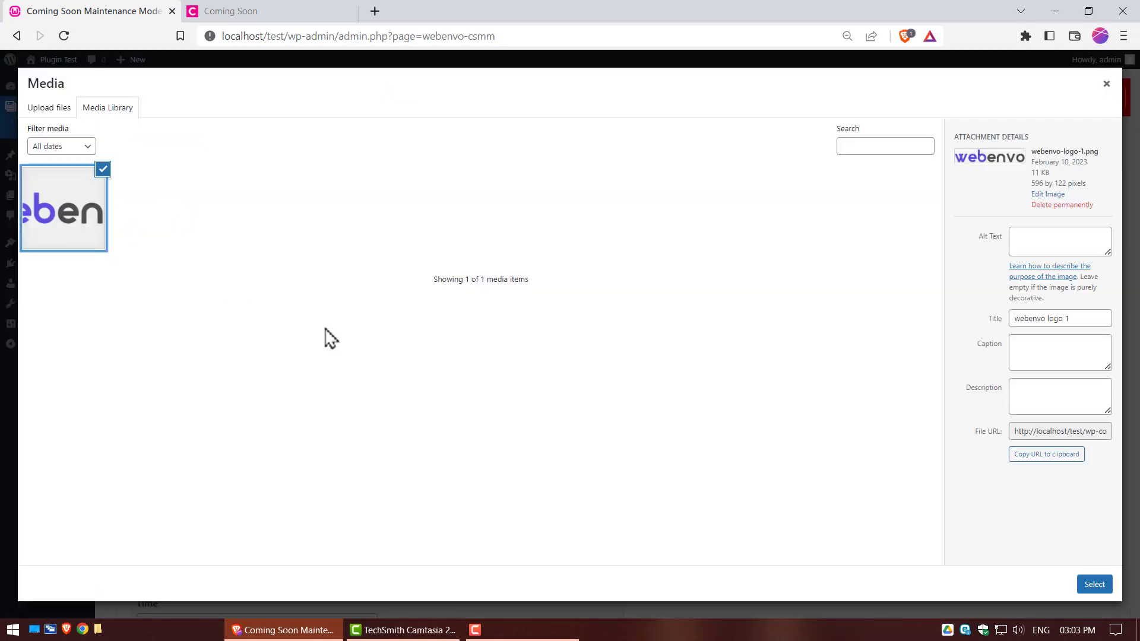
pyautogui.click(1095, 584)
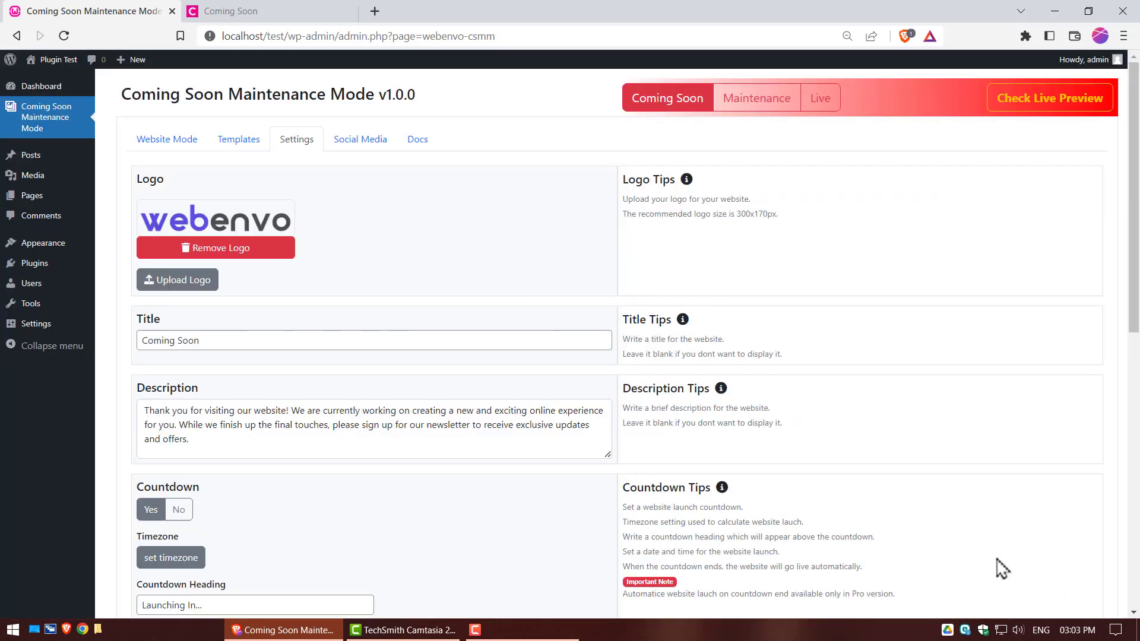
# Check the Coming Soon title and description text, keeping the countdown on.
pyautogui.click(247, 340)
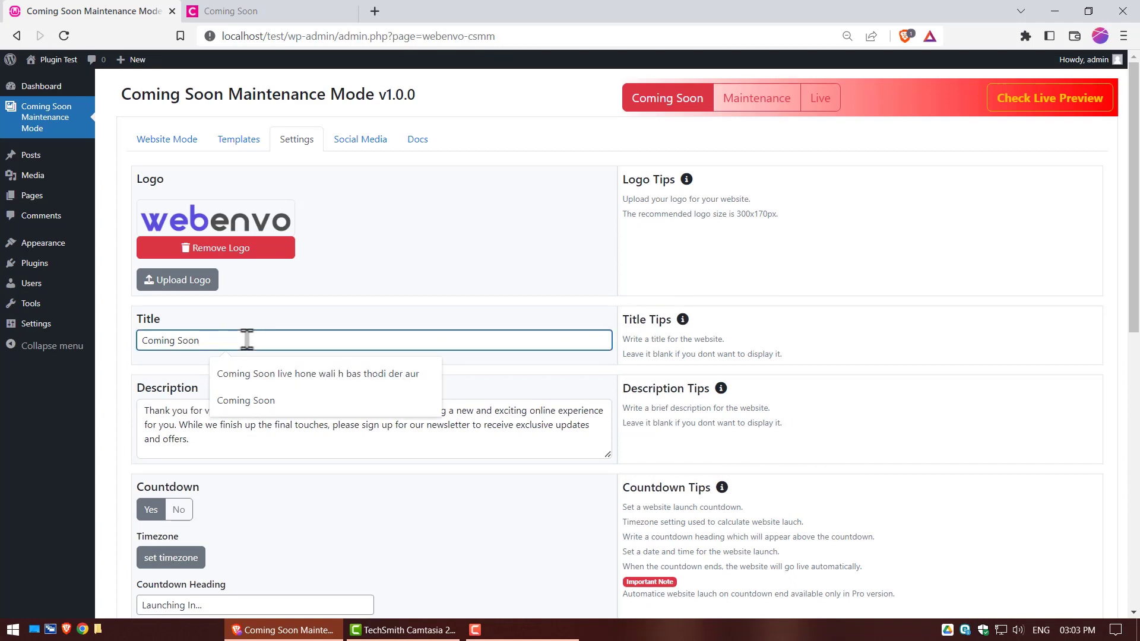
pyautogui.click(566, 439)
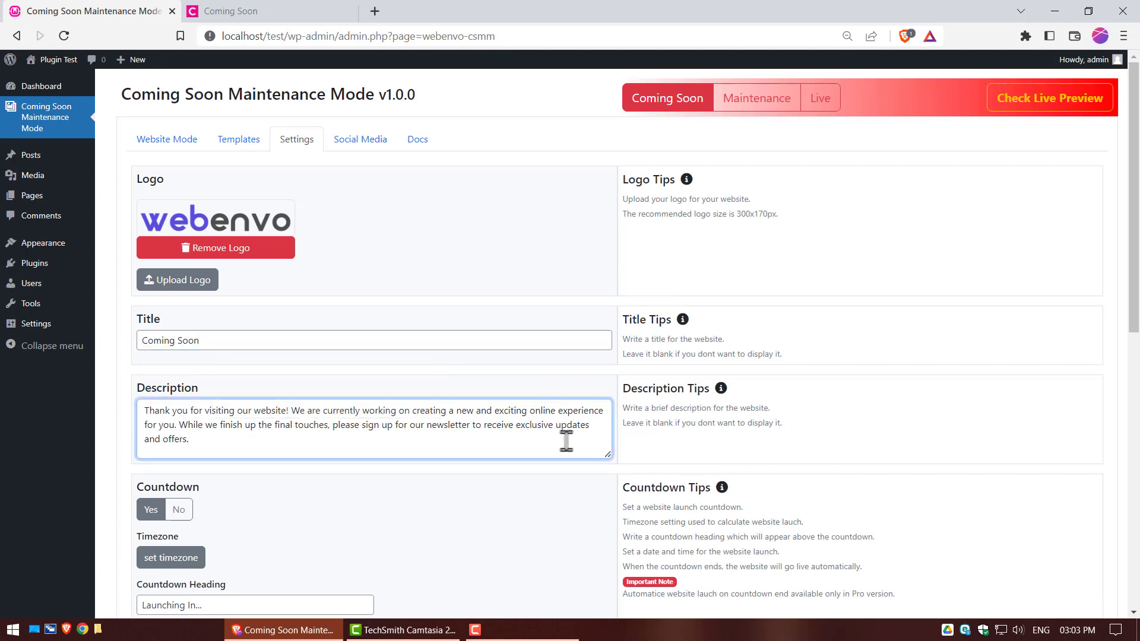
pyautogui.click(152, 510)
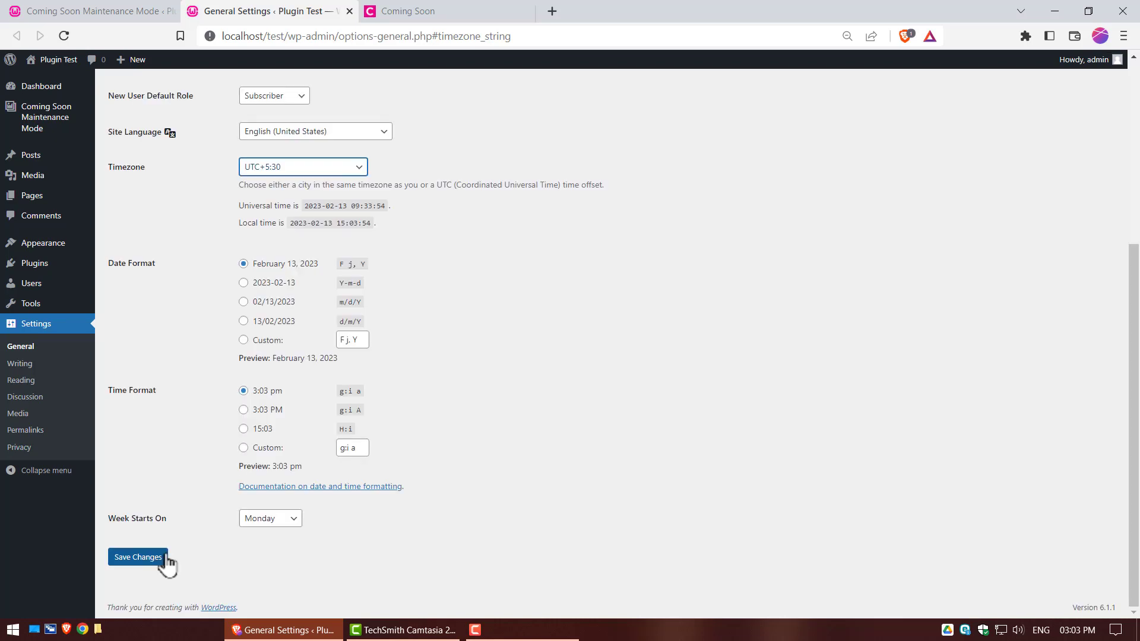
# Save UTC+5:30 as the site timezone in General Settings.
pyautogui.click(367, 171)
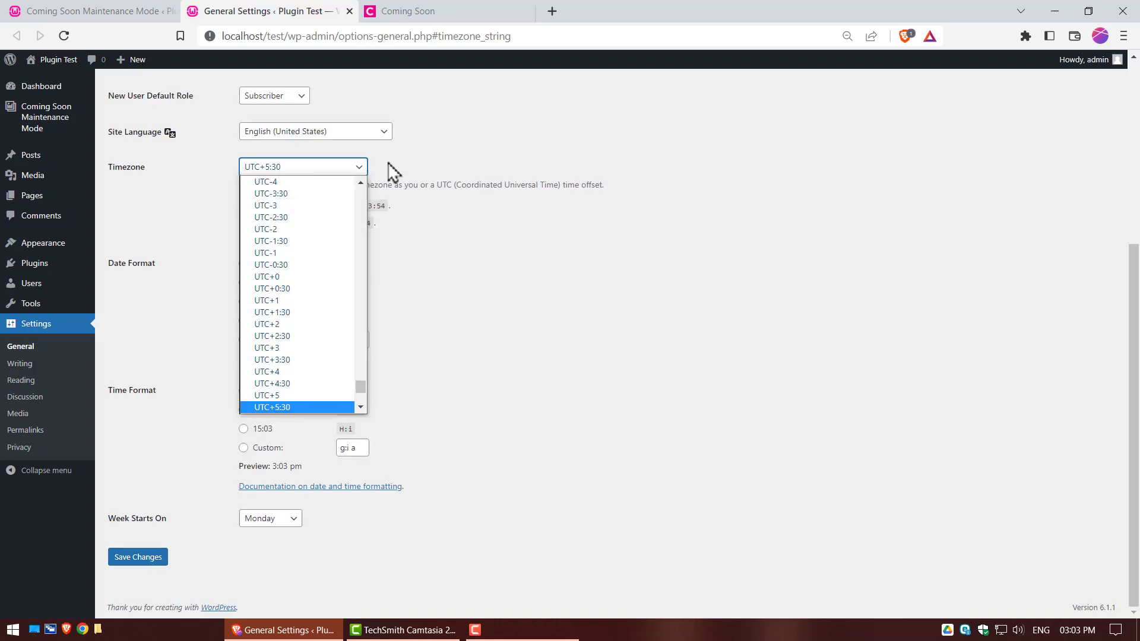
pyautogui.click(388, 164)
pyautogui.click(139, 562)
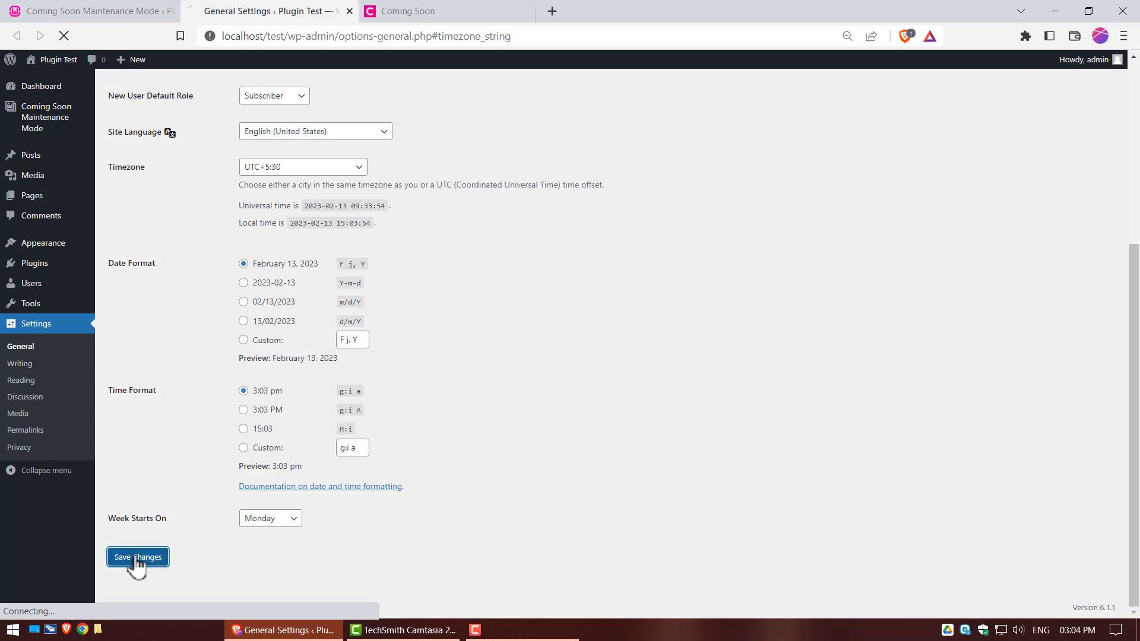
pyautogui.click(349, 11)
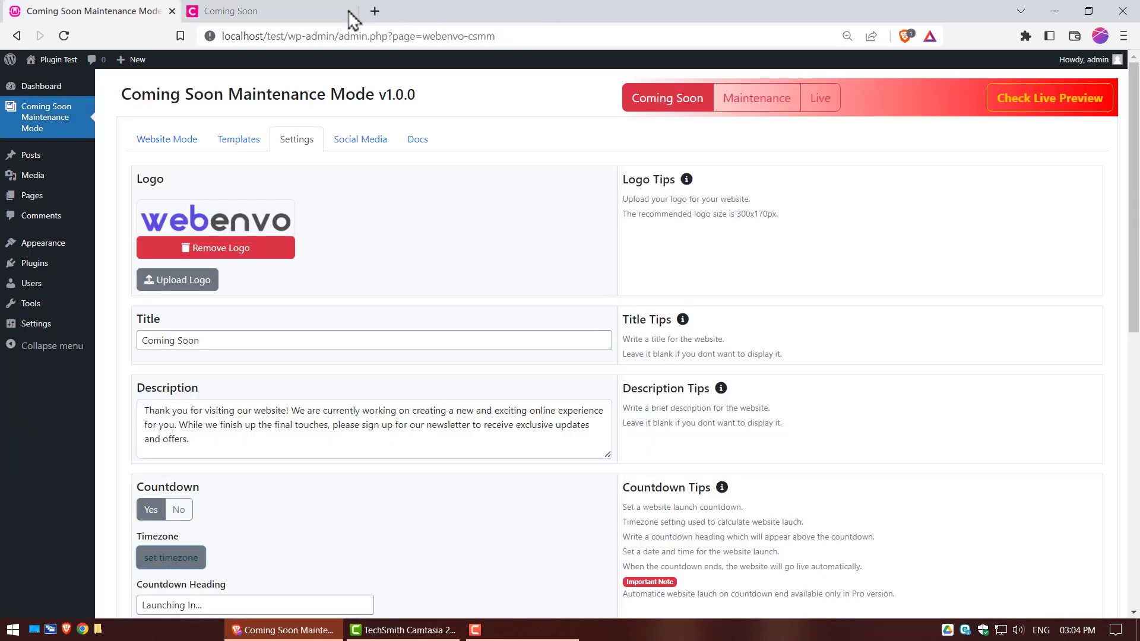
# Review the countdown heading, launch date and launch time.
pyautogui.scroll(-2, 330, 234)
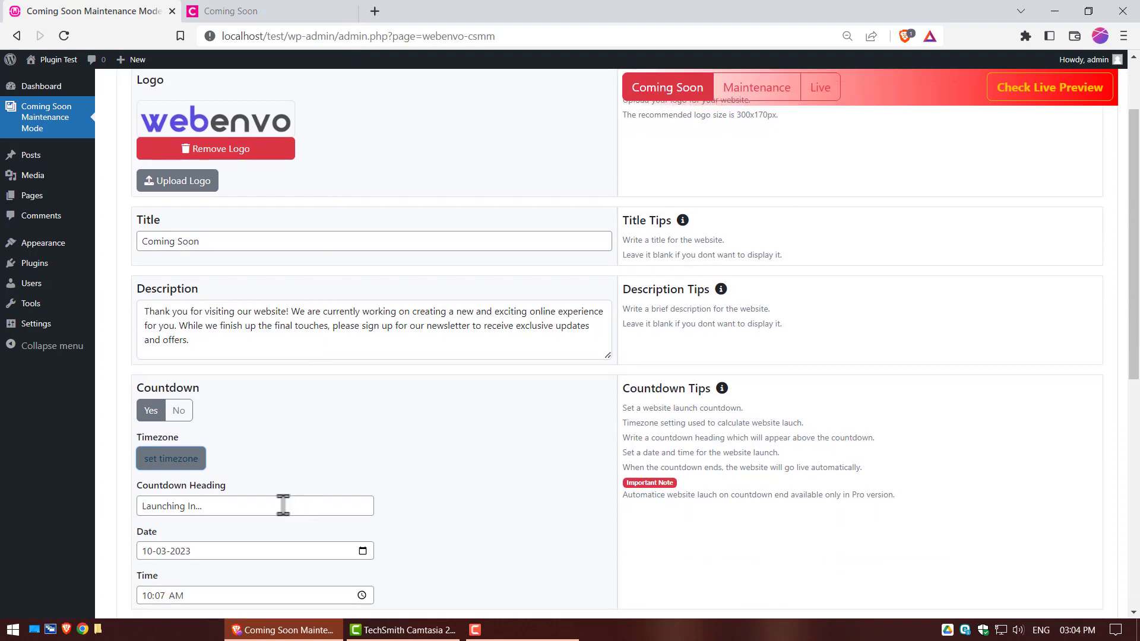
pyautogui.click(283, 505)
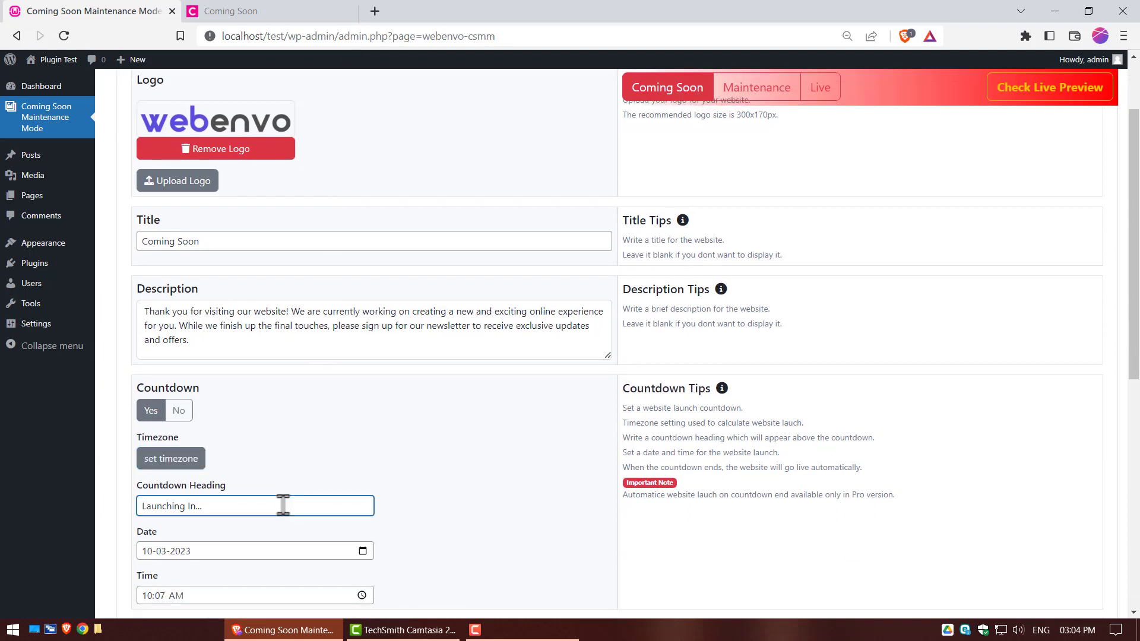
pyautogui.scroll(-1, 273, 506)
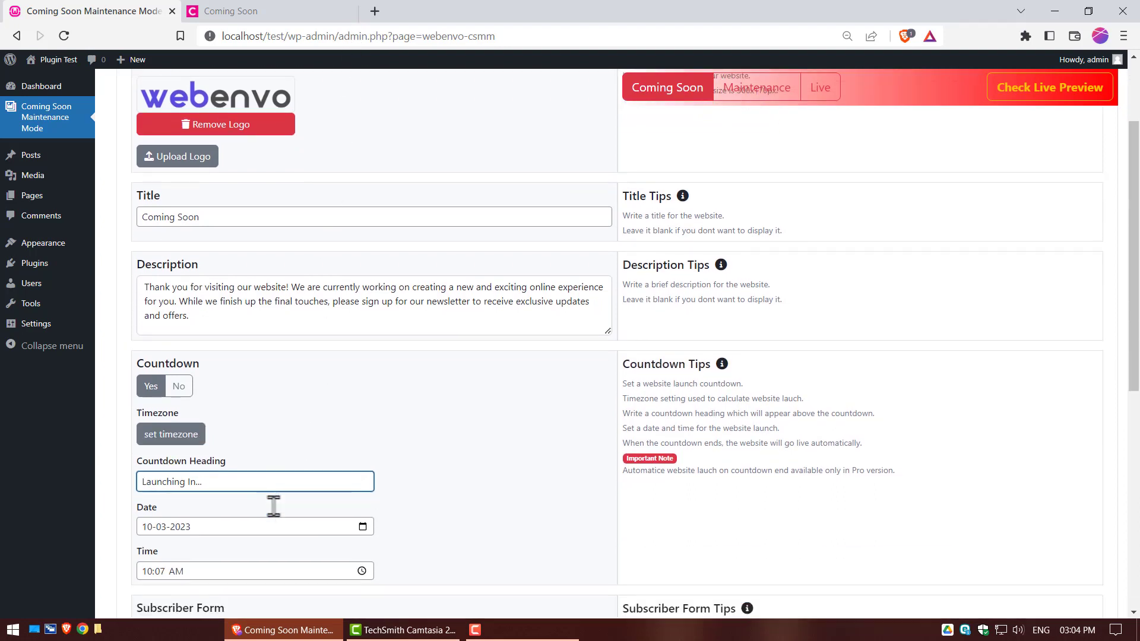
pyautogui.click(221, 525)
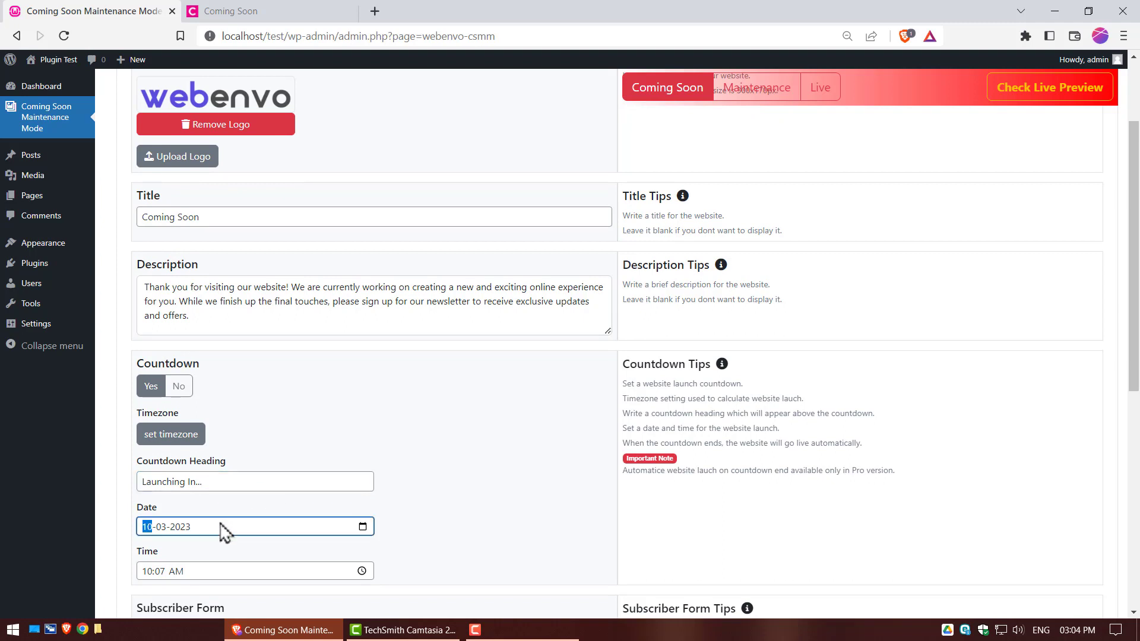
pyautogui.click(153, 571)
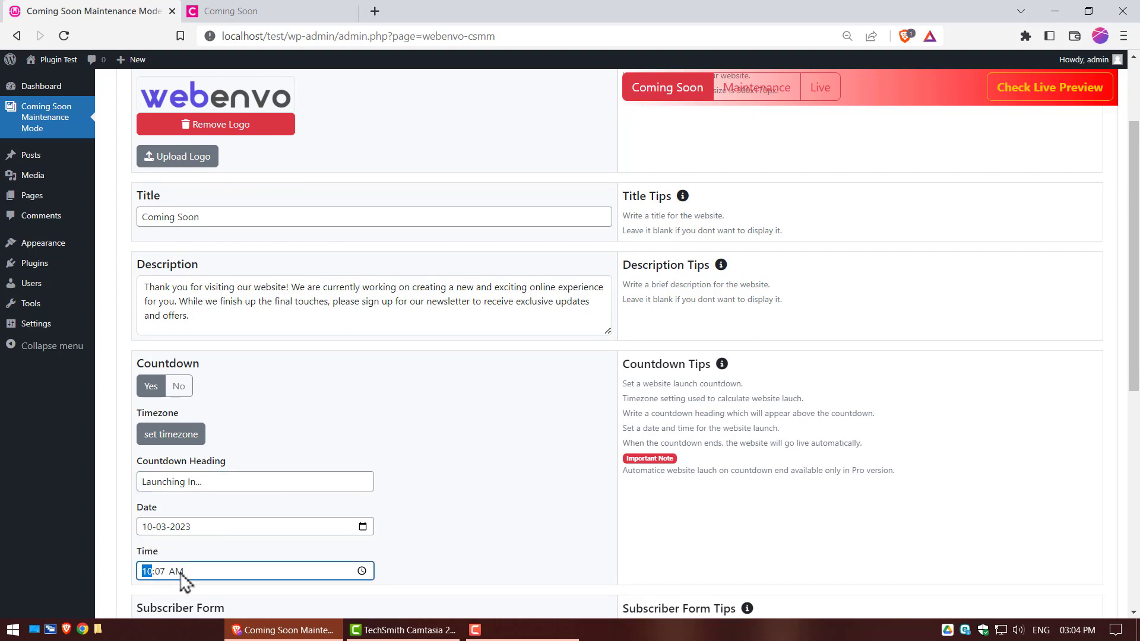
pyautogui.scroll(-5, 219, 580)
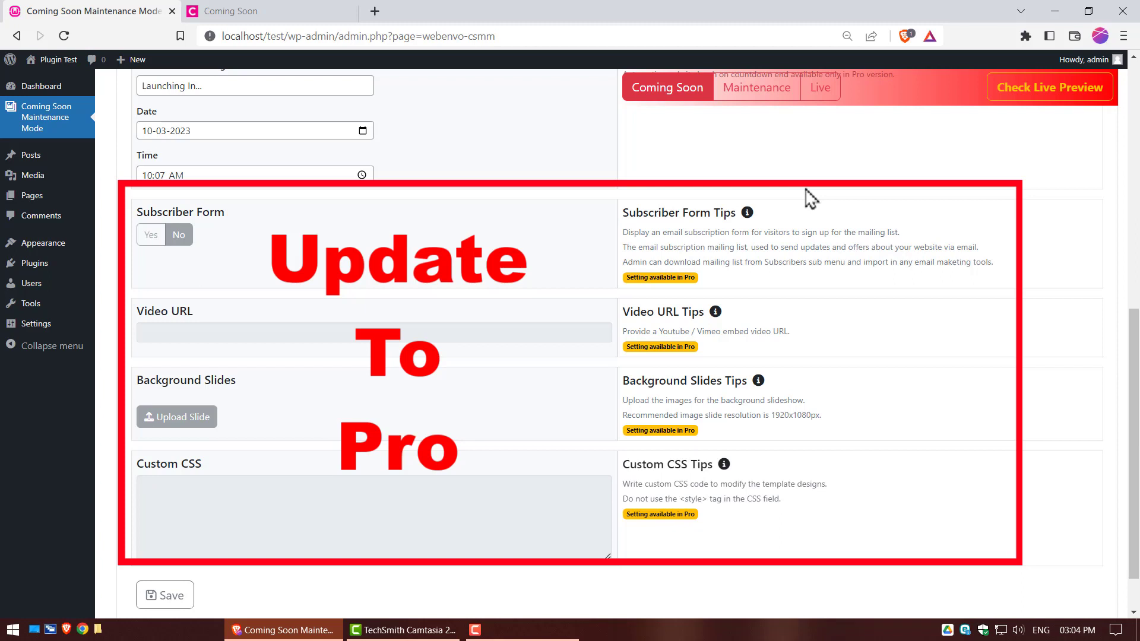
# Save the Coming Soon settings and check the live preview with logo and countdown.
pyautogui.click(170, 596)
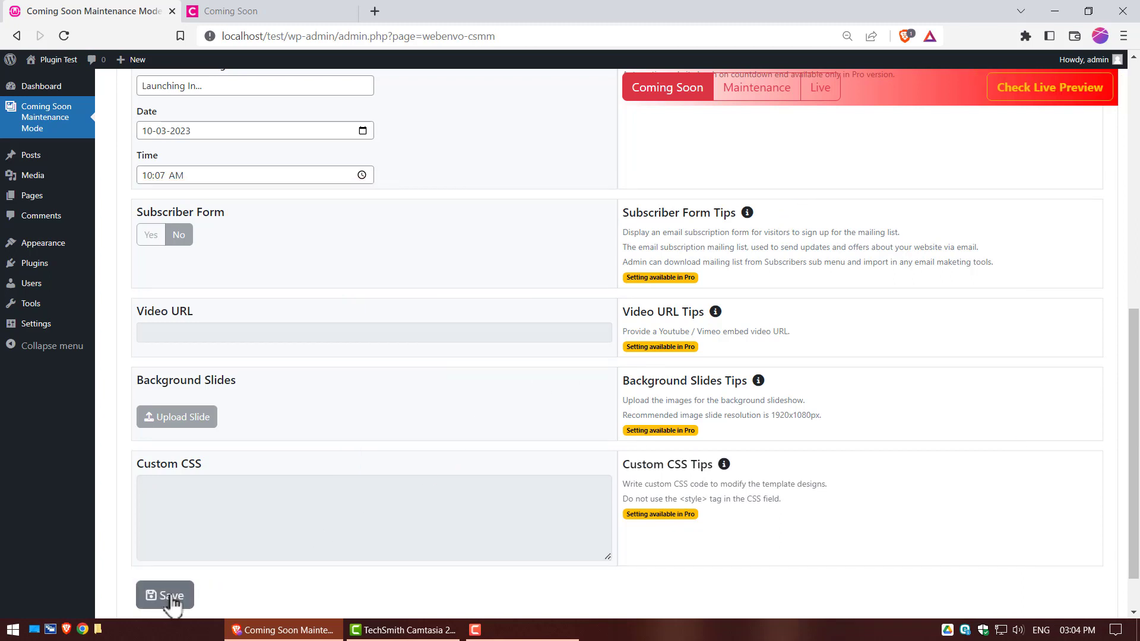
pyautogui.click(1024, 95)
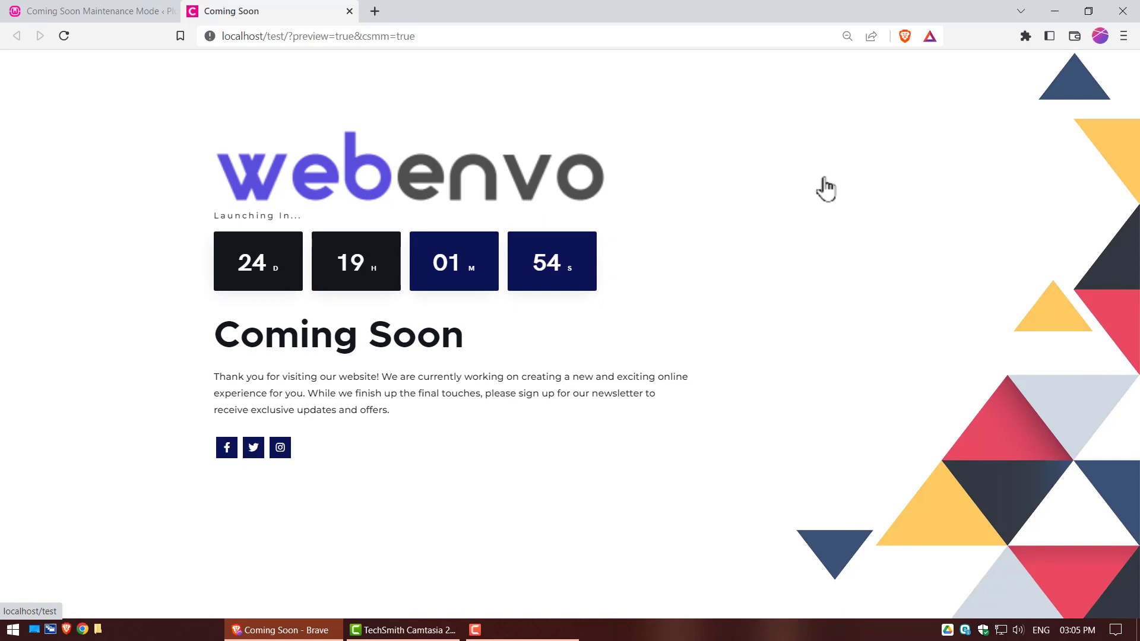
pyautogui.click(121, 13)
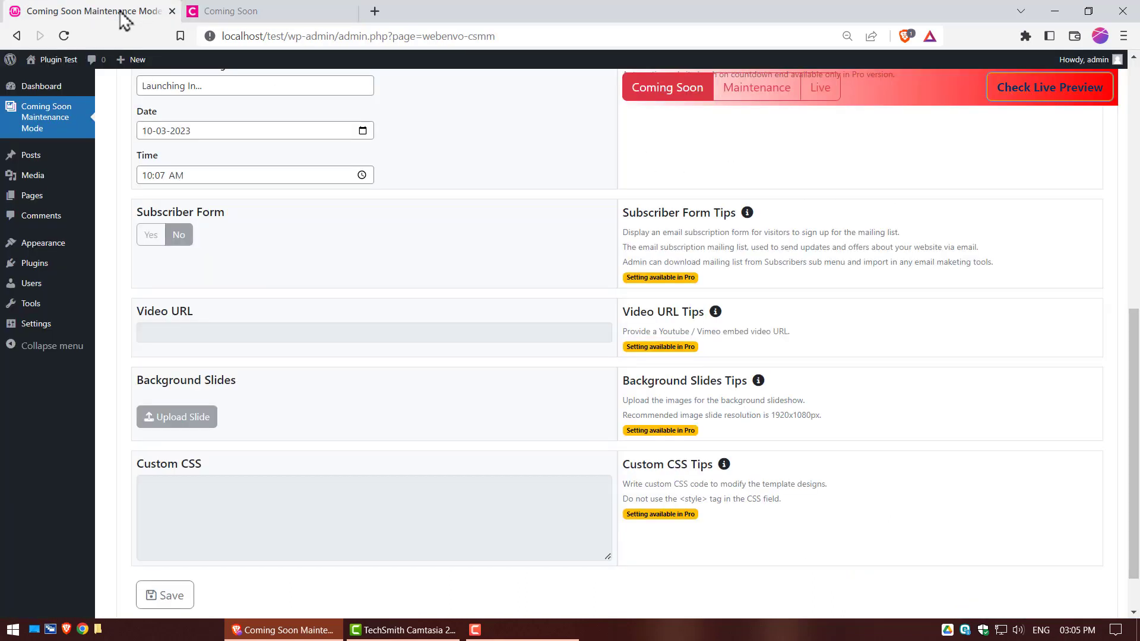
# Go to the Social Media tab and select the Facebook, Twitter and Instagram URL fields.
pyautogui.moveTo(1133, 371); pyautogui.dragTo(1137, 122)
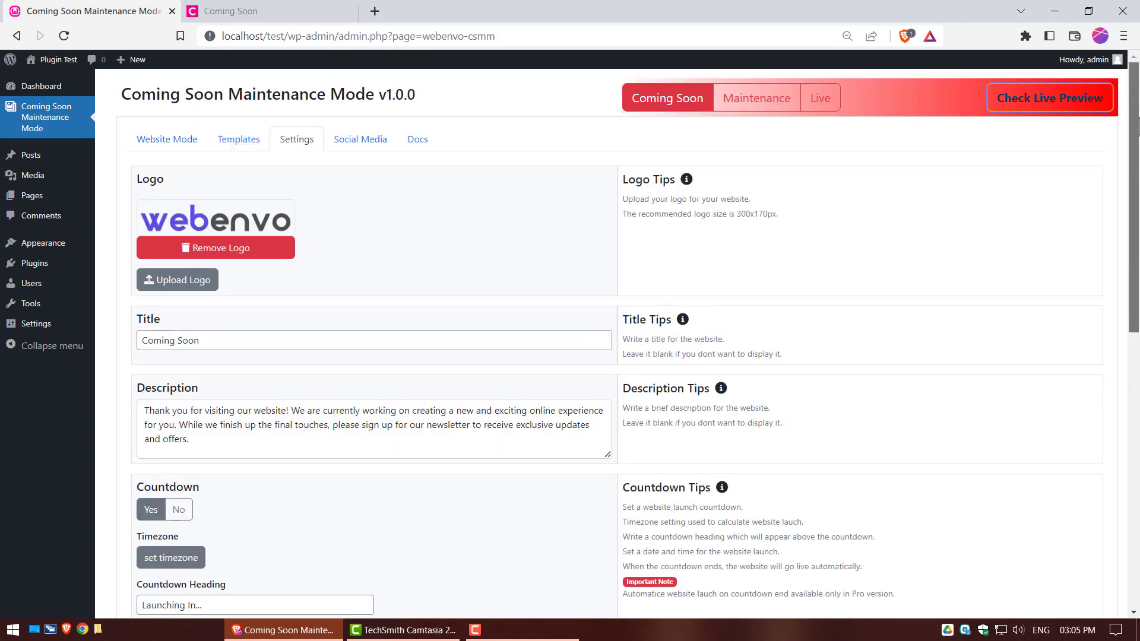
pyautogui.click(349, 150)
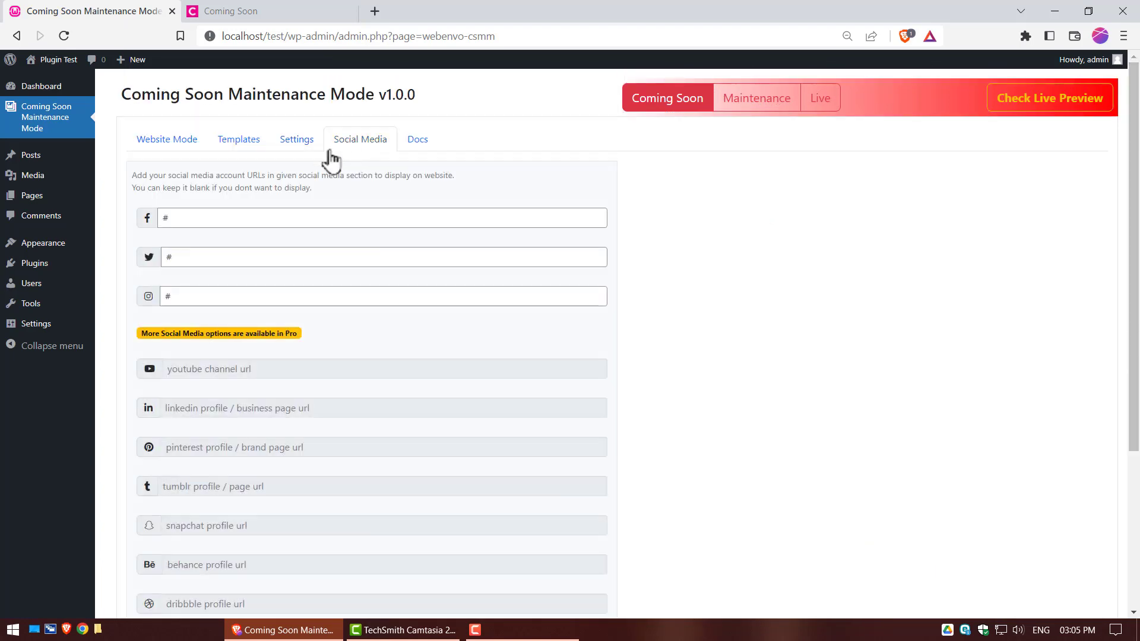
pyautogui.click(217, 218)
pyautogui.click(217, 263)
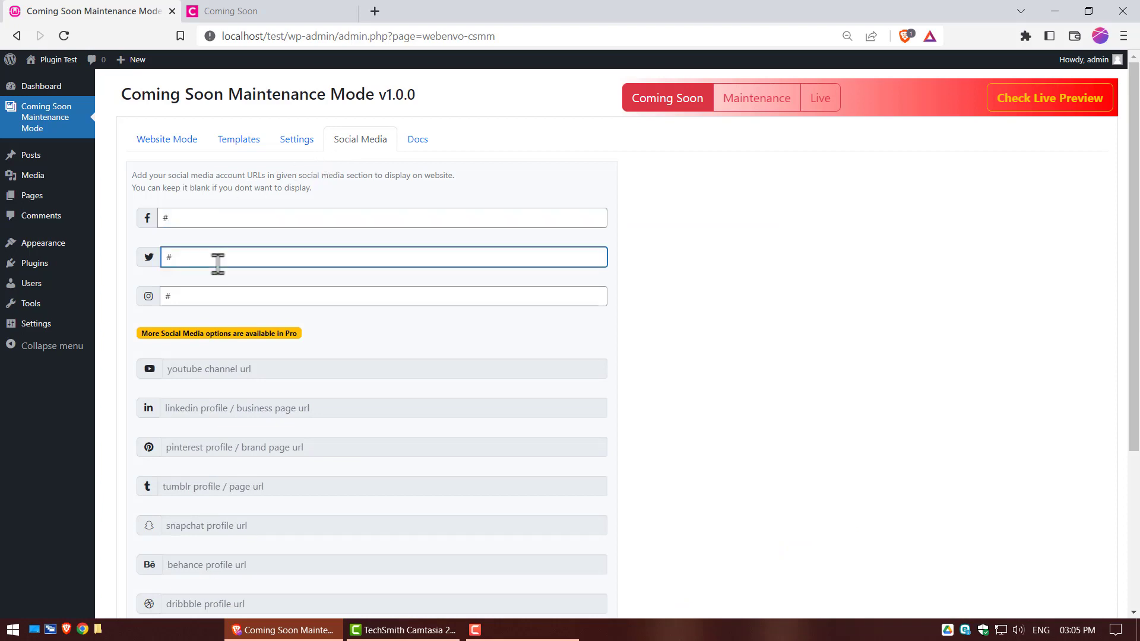
pyautogui.click(207, 296)
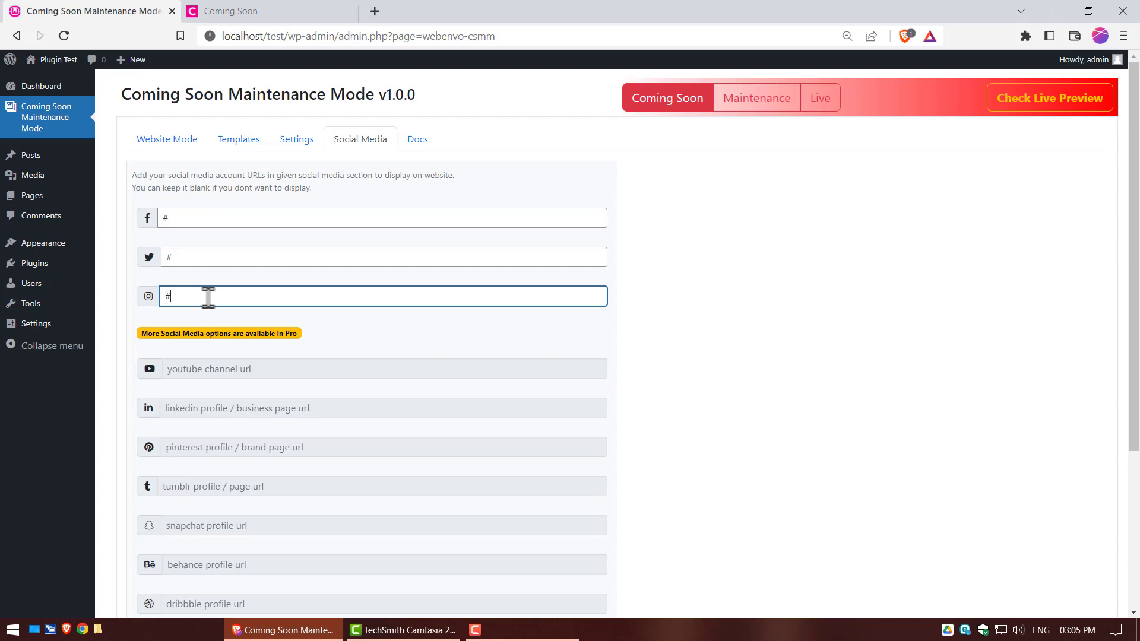